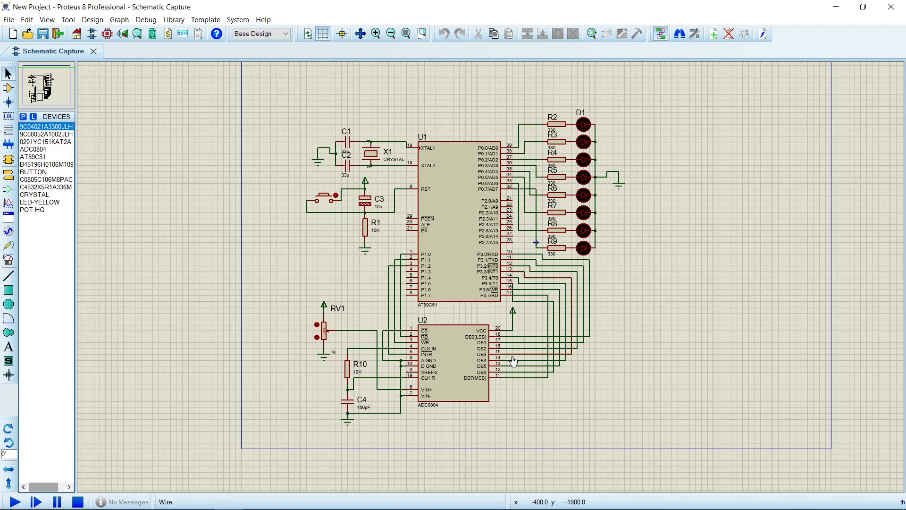
Examine the schematic's wiring between the ADC0804, the AT89C51's ports P1 and P3, potentiometer RV1 and the LEDs
scroll(512, 356, up, 1)
click(404, 312)
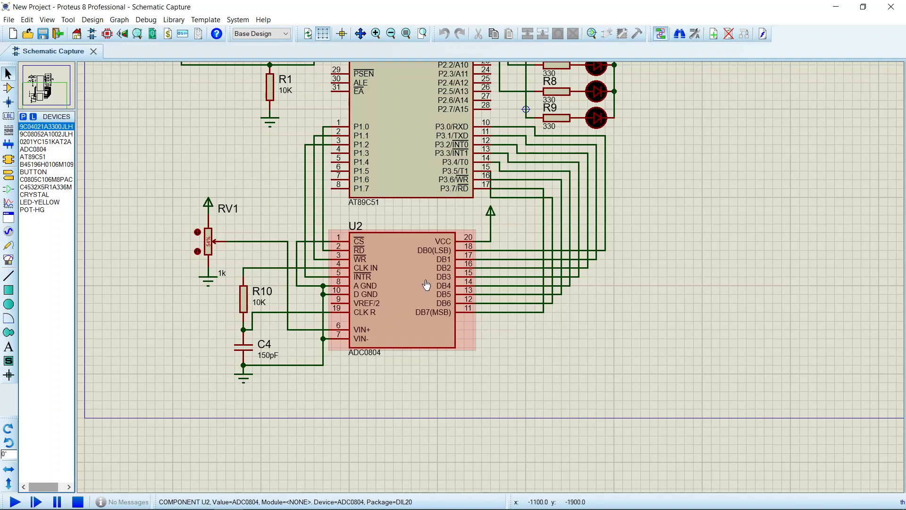
scroll(659, 183, up, 1)
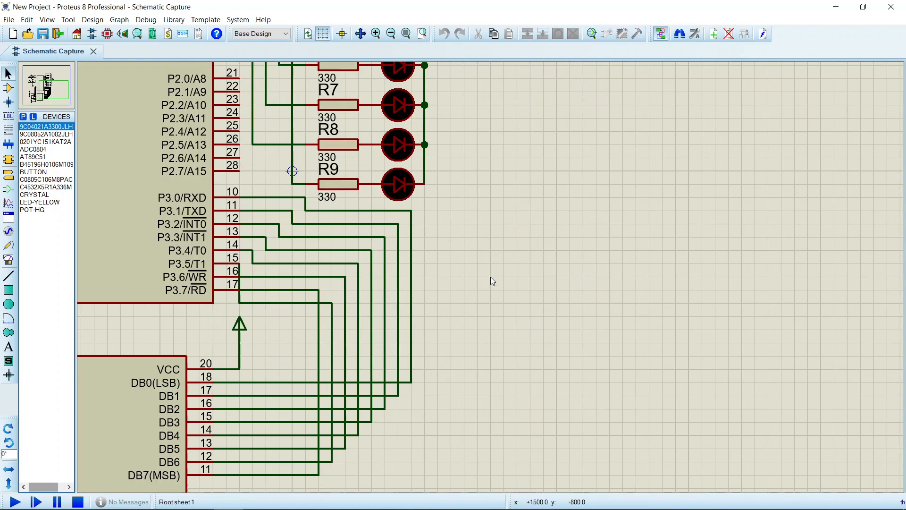
scroll(483, 268, down, 2)
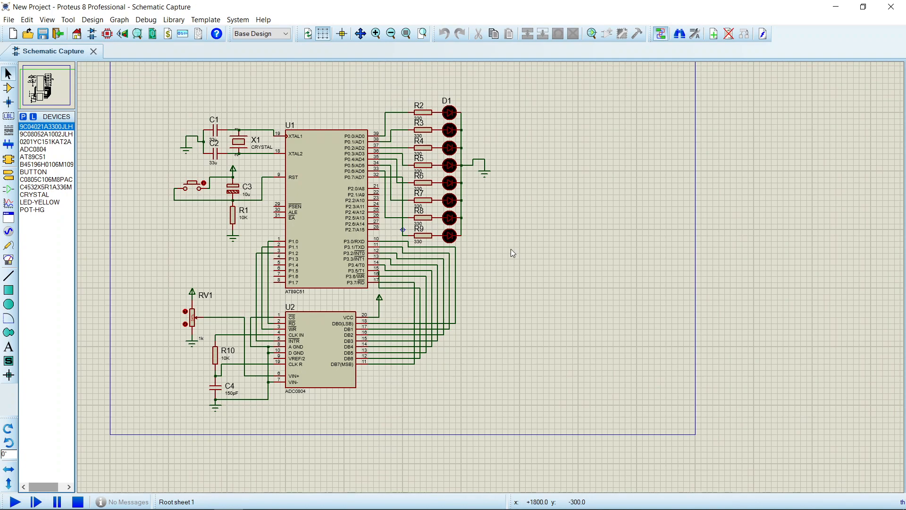
drag(512, 247, 608, 260)
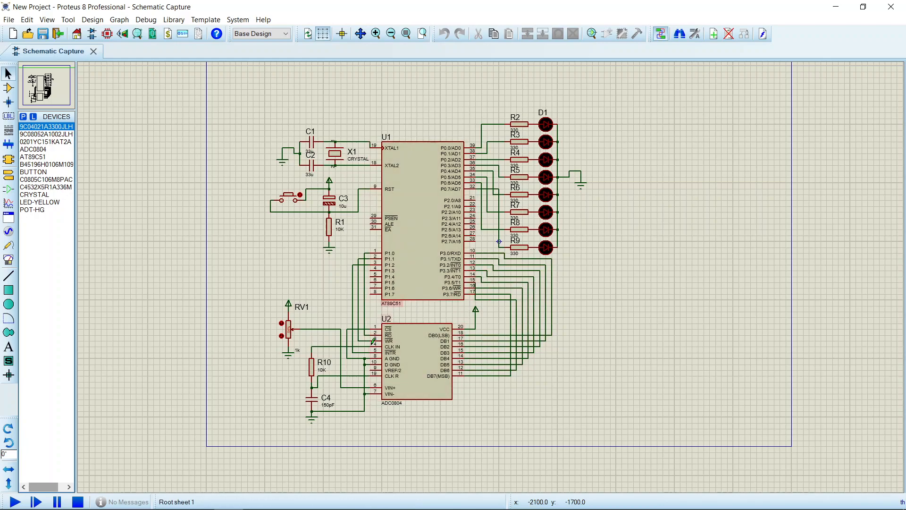
scroll(370, 336, up, 1)
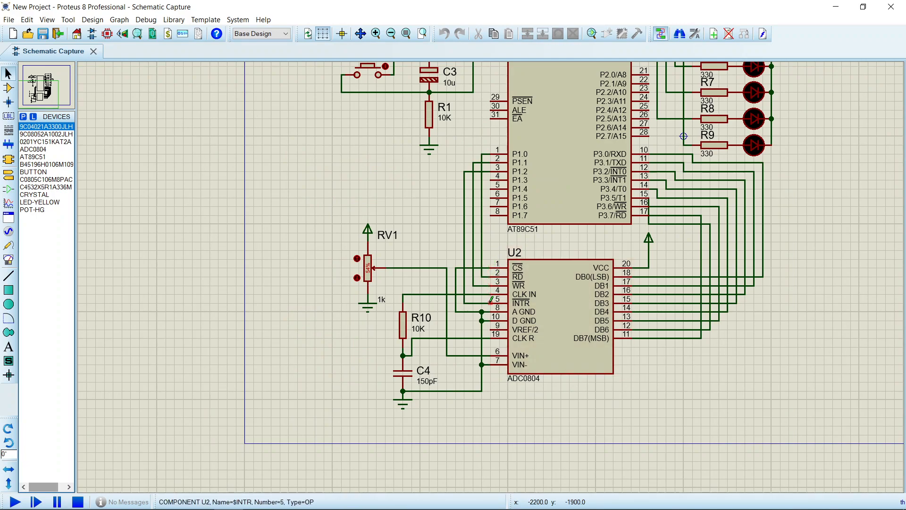
click(501, 166)
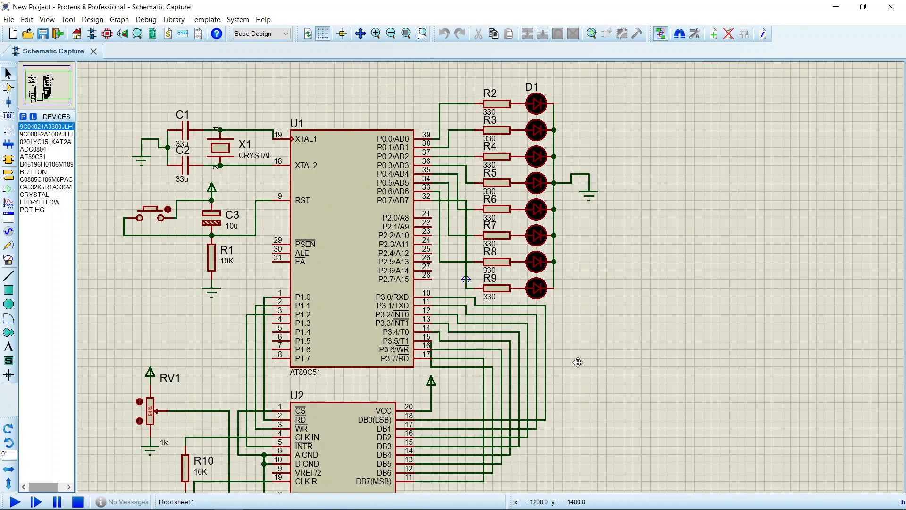
click(578, 362)
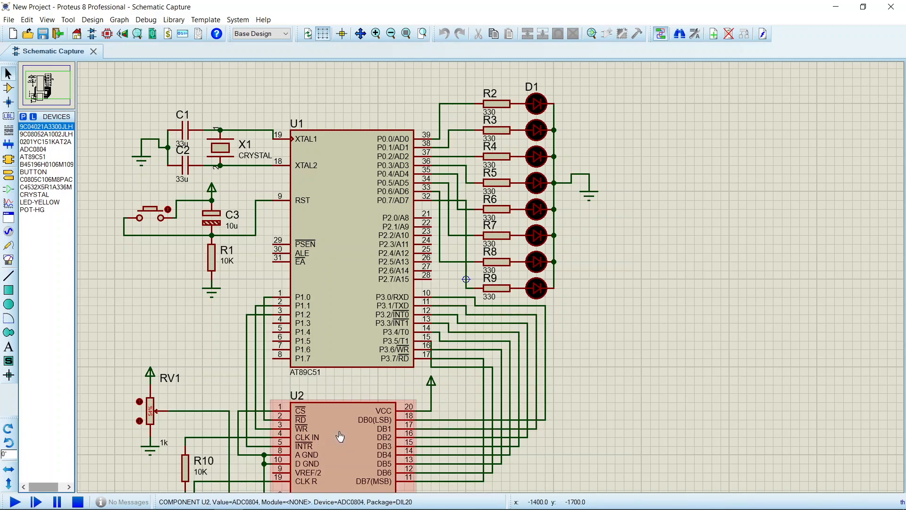
key(F8)
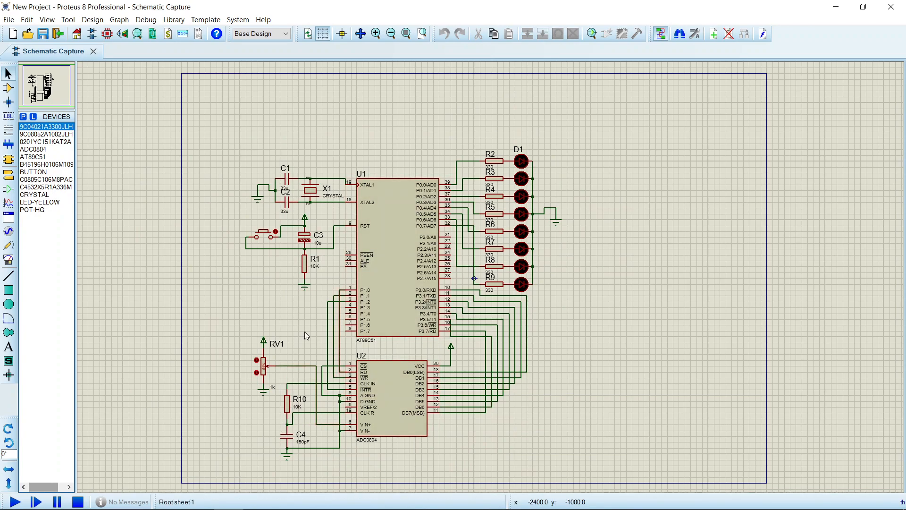
Switch to µVision and review adc.c, especially the adc() function's read, write and interrupt sequence, comparing it with the Proteus schematic
click(238, 502)
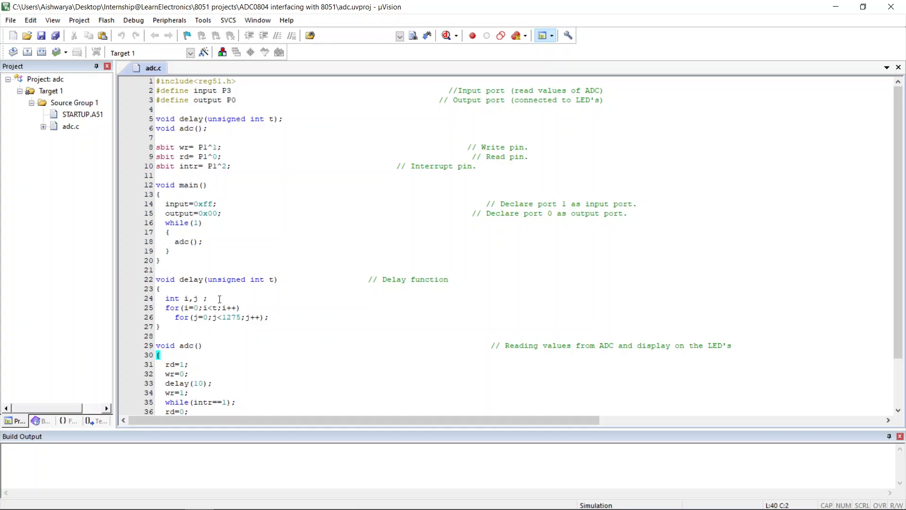
scroll(222, 302, down, 2)
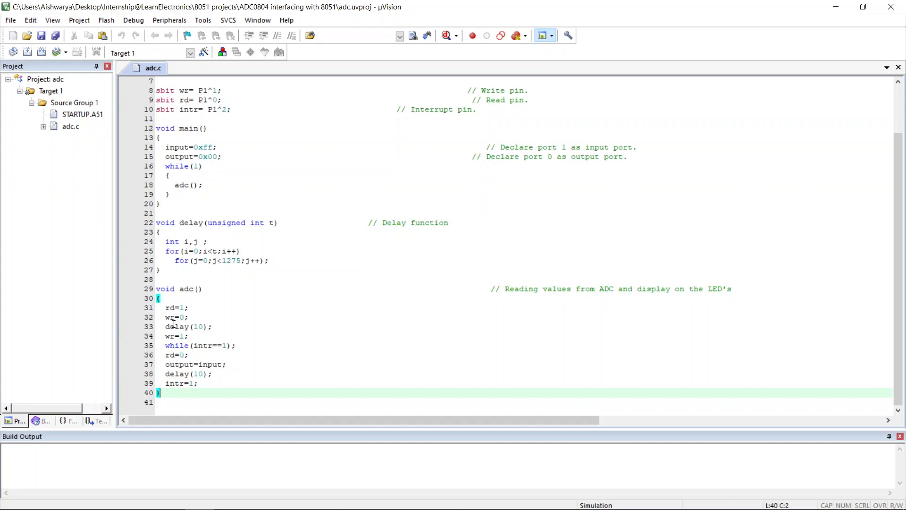
click(182, 309)
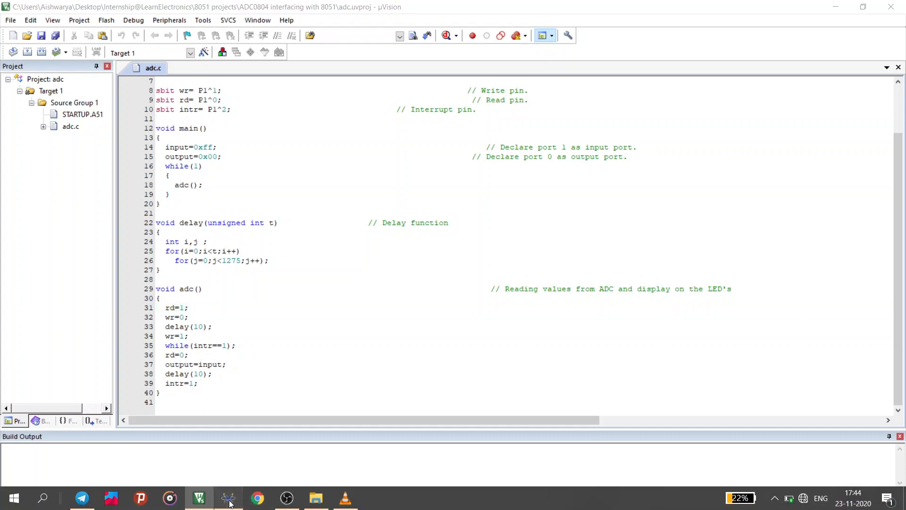
click(230, 504)
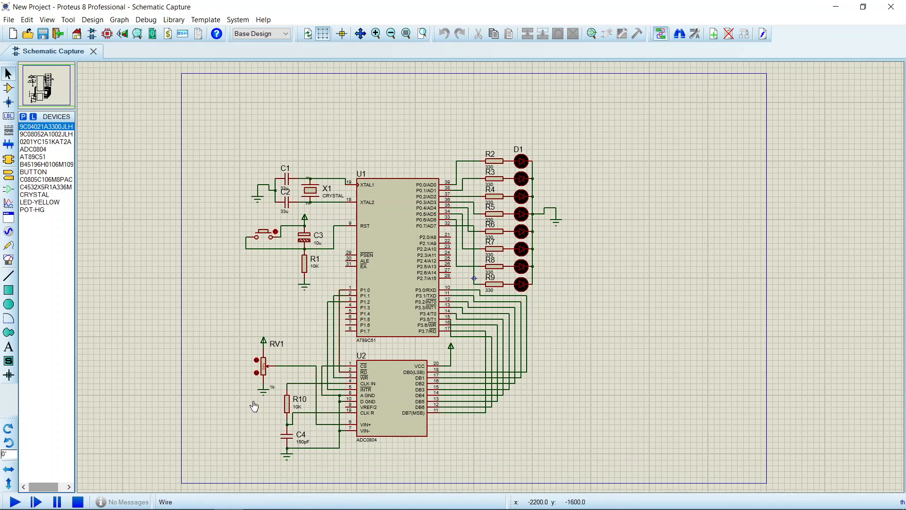
click(201, 498)
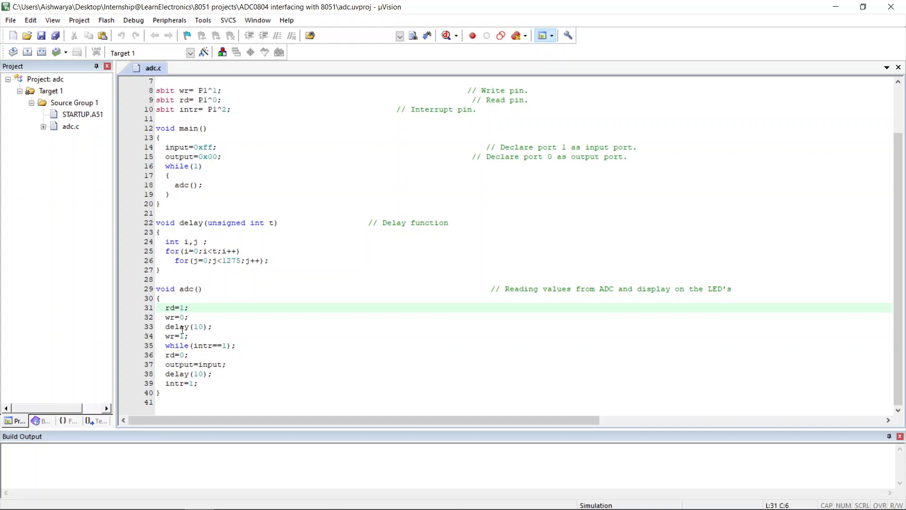
click(175, 333)
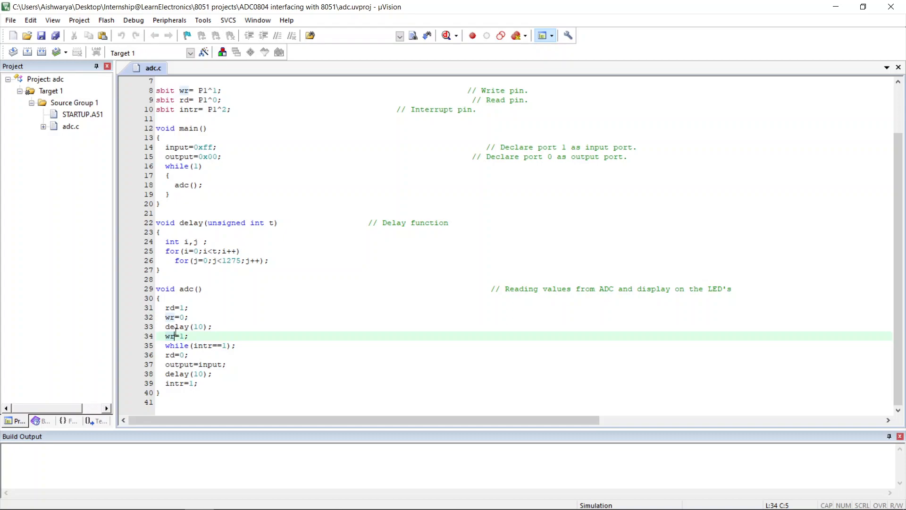
click(197, 346)
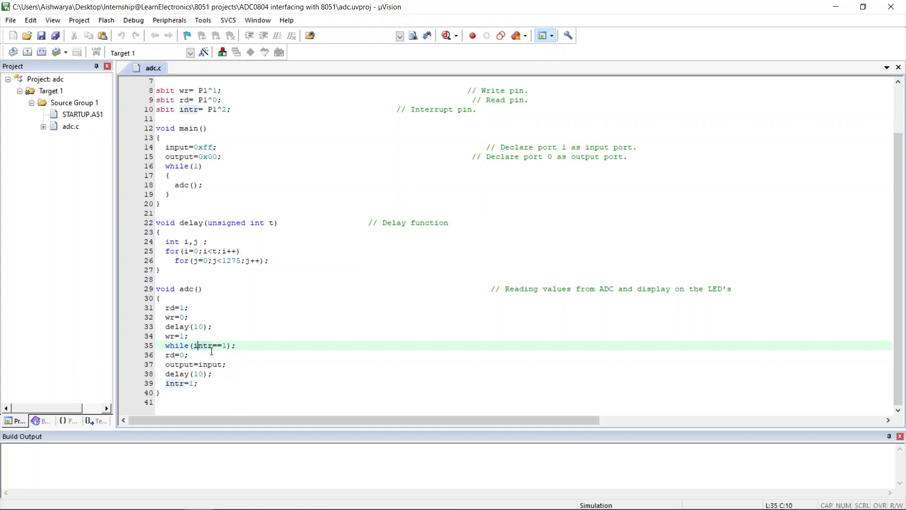
click(198, 357)
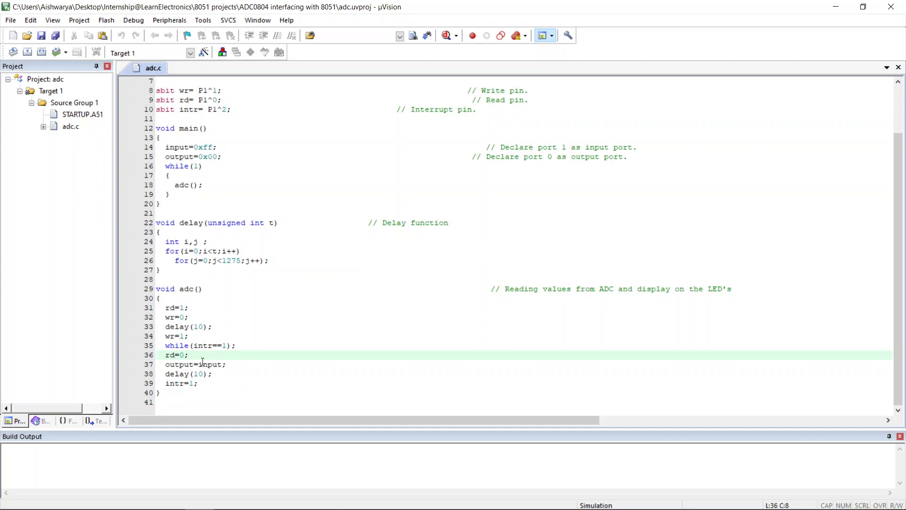
click(200, 365)
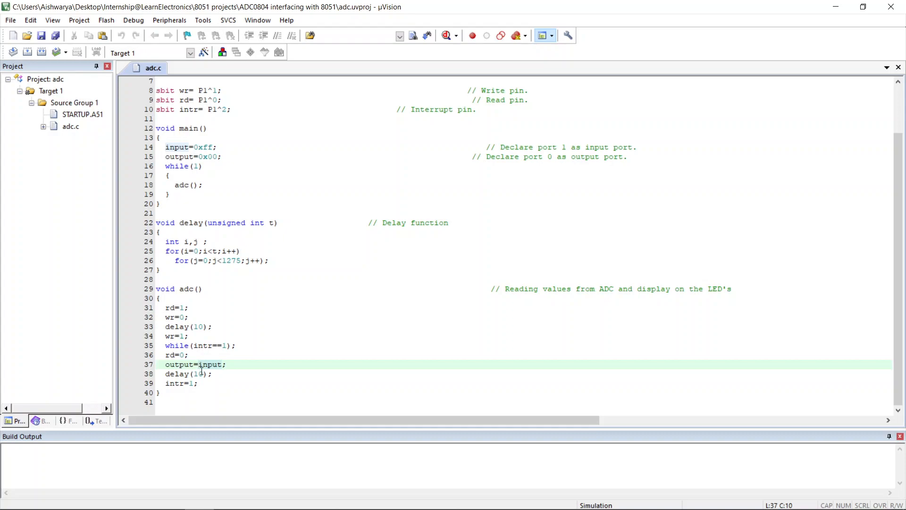
click(190, 364)
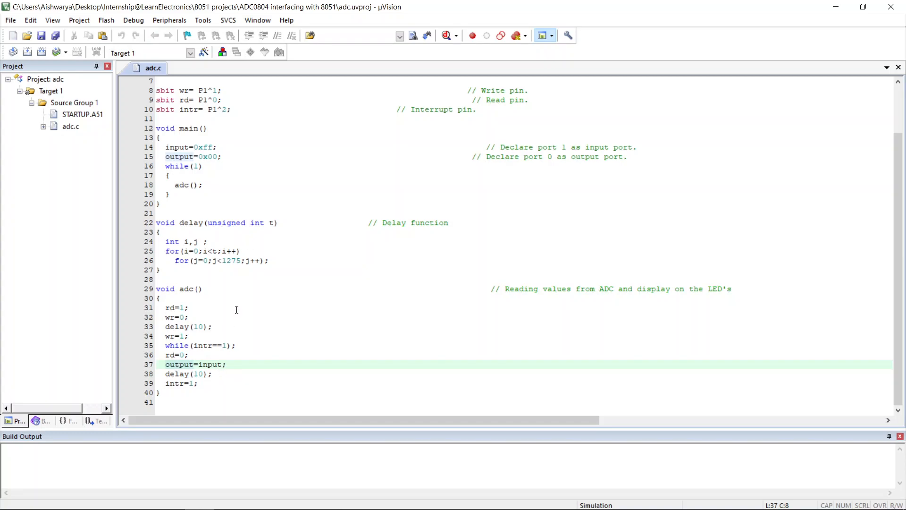
scroll(254, 296, up, 2)
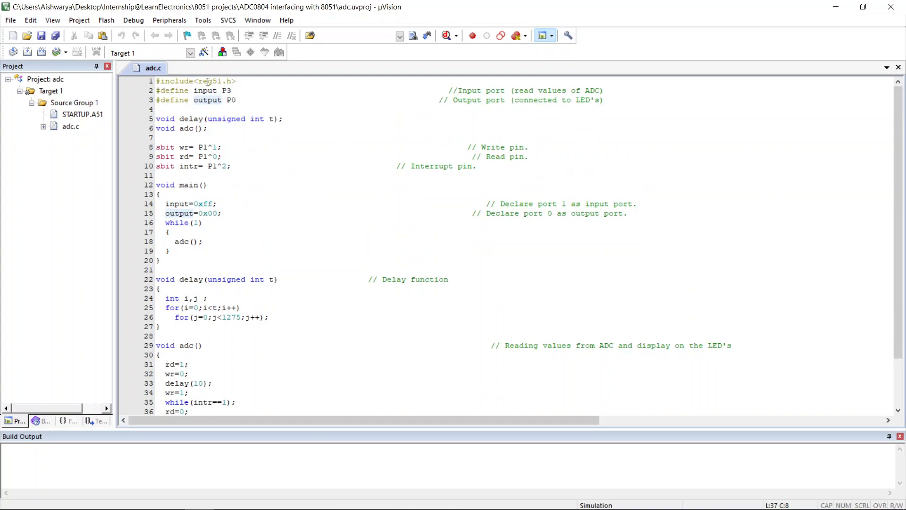
Build Target 1 and accept its output options with Create HEX File enabled in HEX-80 format
right_click(88, 102)
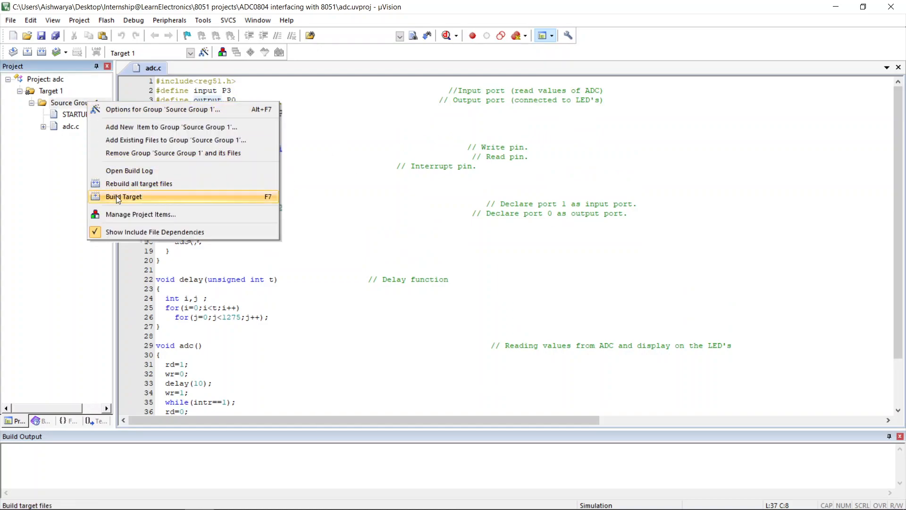
click(117, 197)
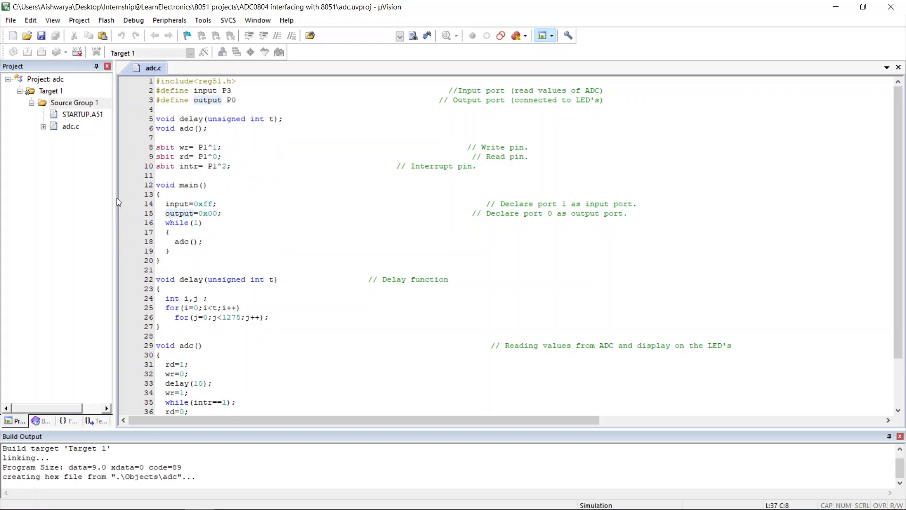
right_click(55, 92)
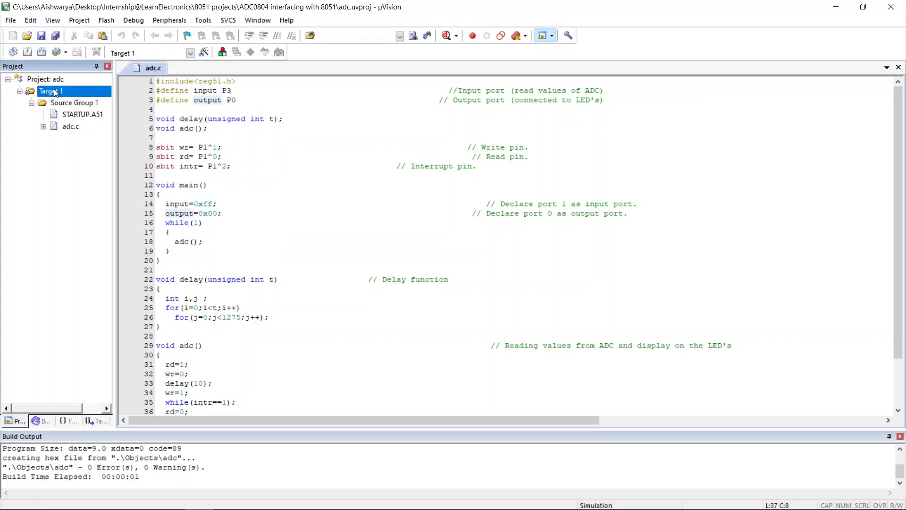
click(84, 98)
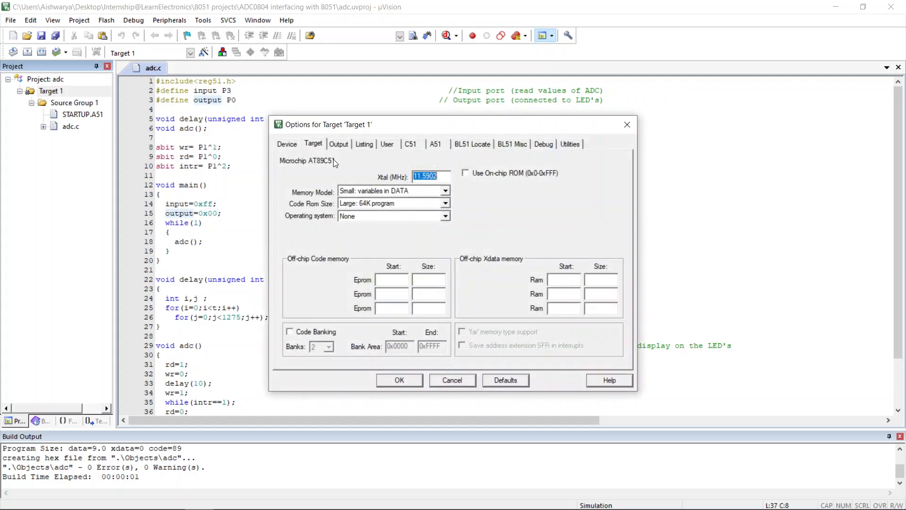
click(348, 148)
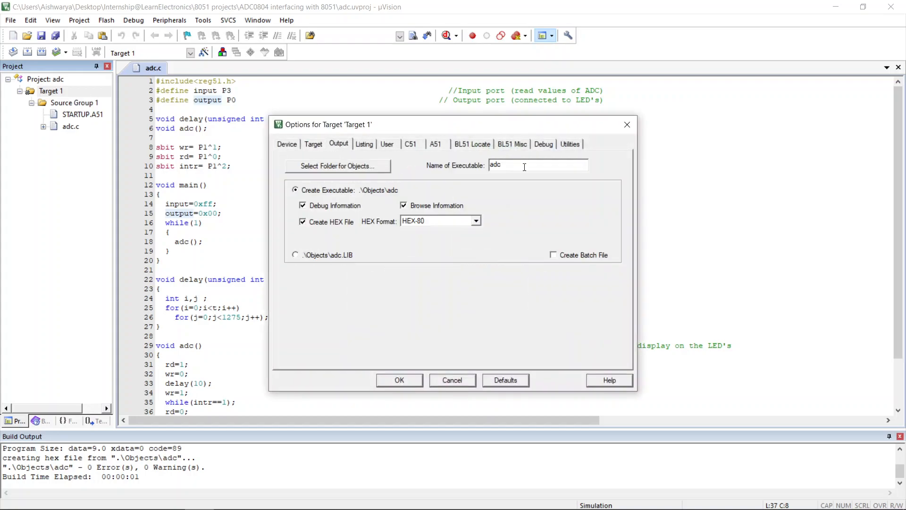
click(408, 380)
Switch to Proteus and load adc.hex from the Objects folder as the program file of the AT89C51 (U1)
mouse_move(286, 506)
click(228, 498)
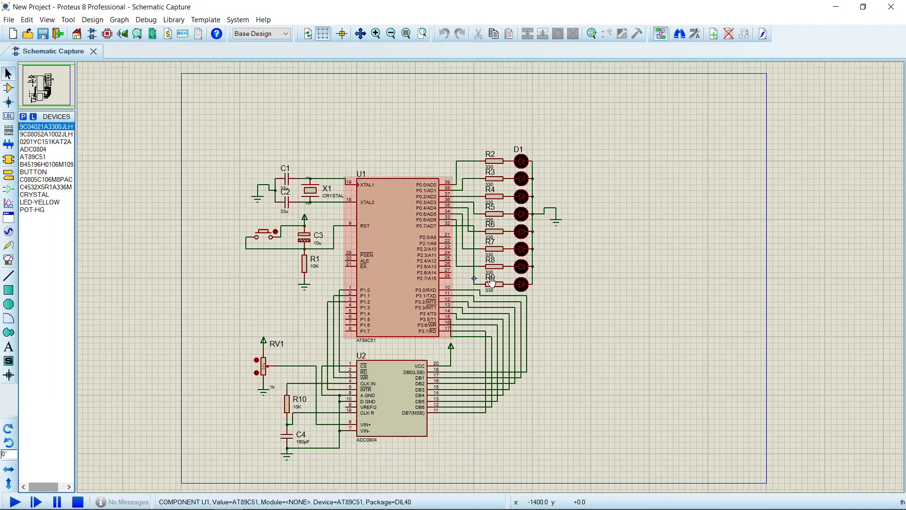
scroll(492, 282, up, 1)
double_click(505, 255)
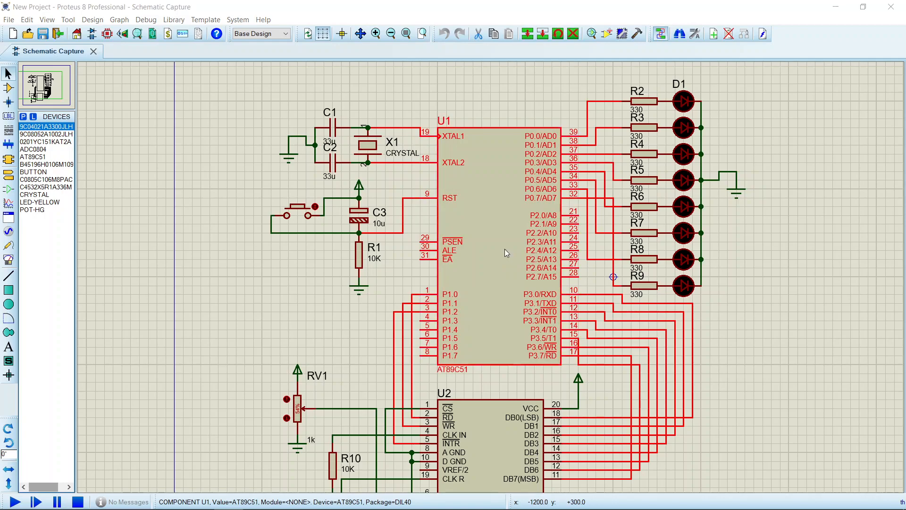
click(491, 221)
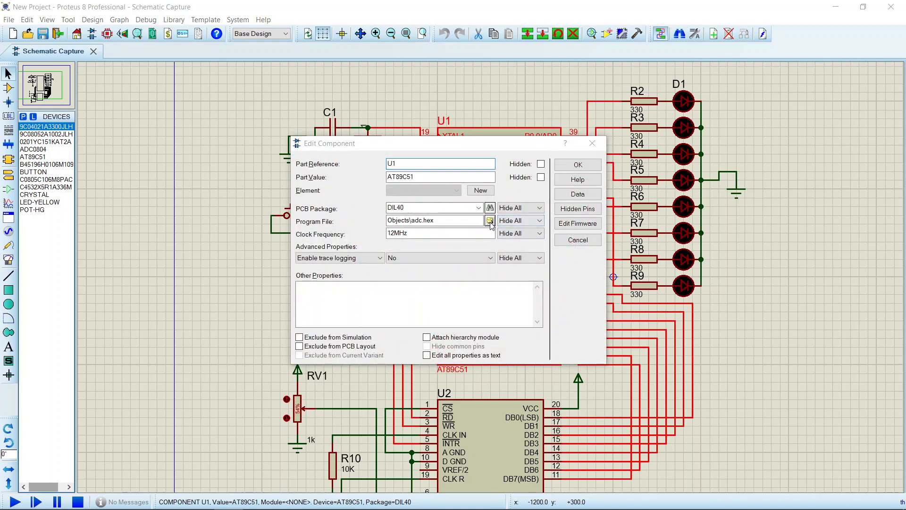
click(362, 179)
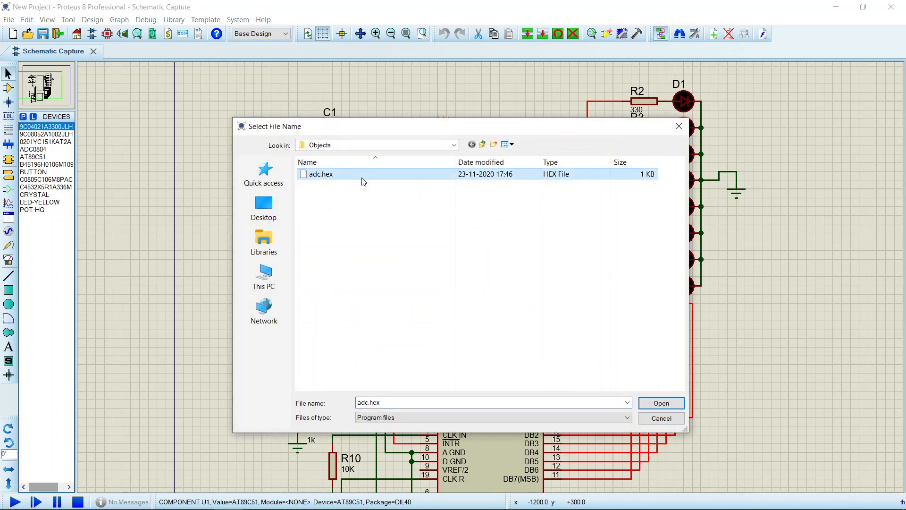
click(652, 404)
click(579, 164)
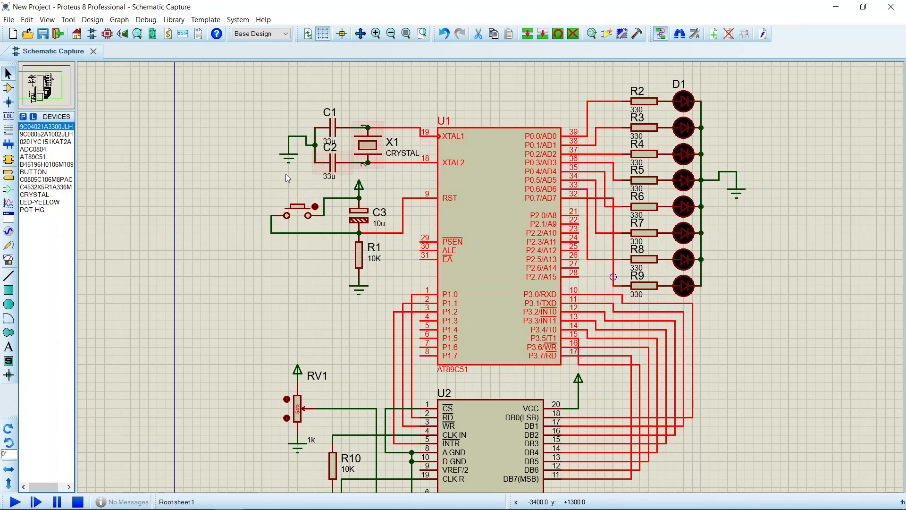
click(192, 200)
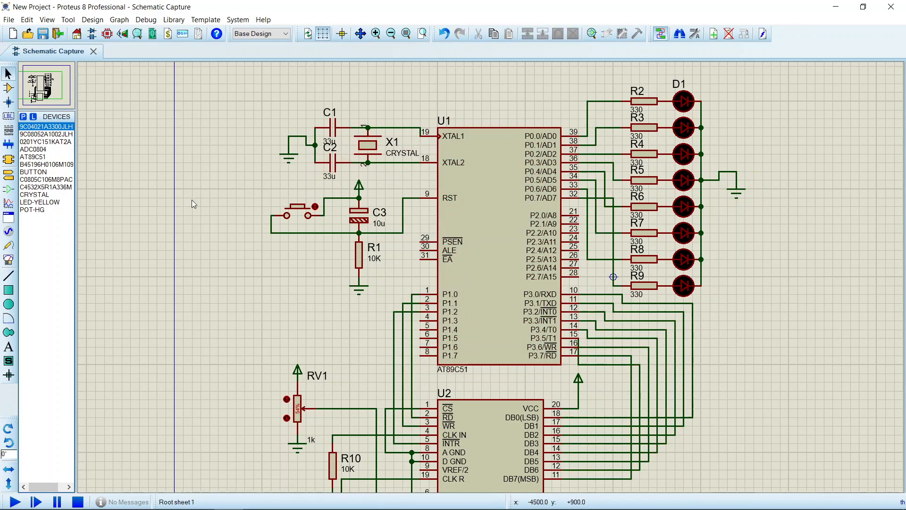
Run the simulation and vary potentiometer RV1's wiper, lowering it first and raising it repeatedly towards its upper end
click(13, 502)
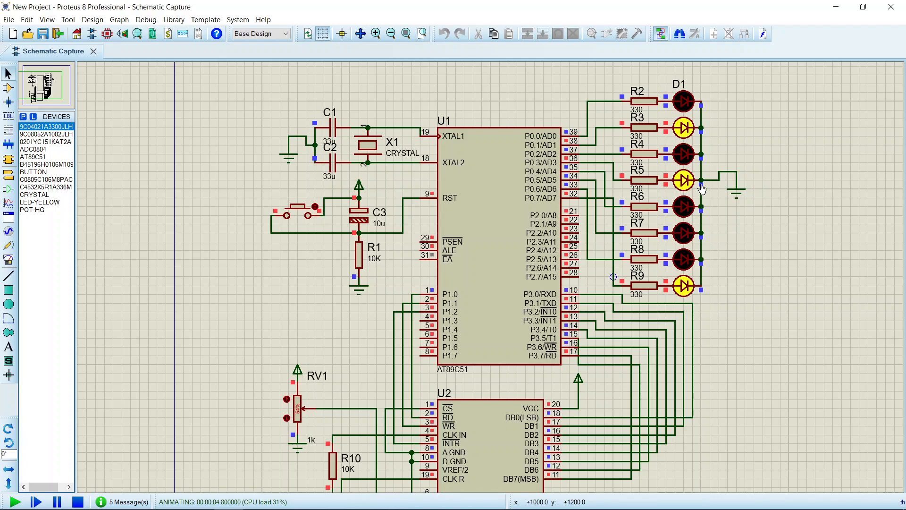
click(297, 415)
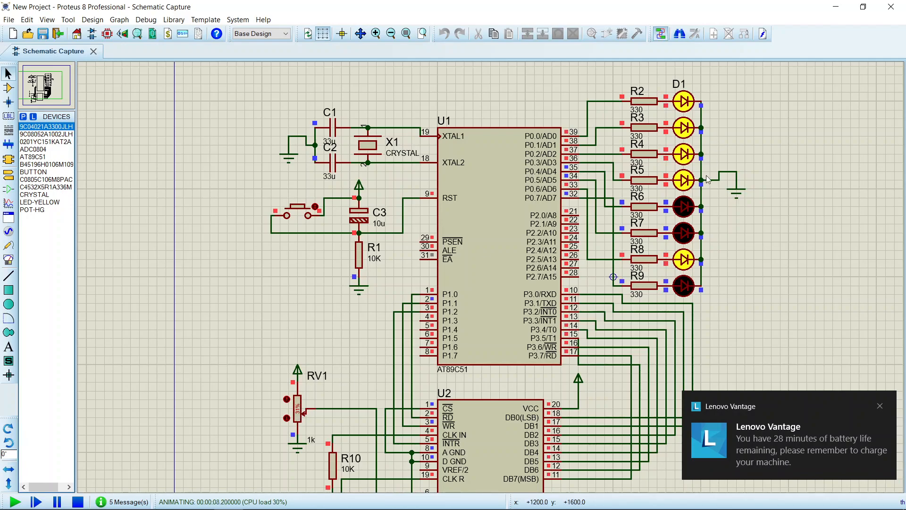
click(287, 401)
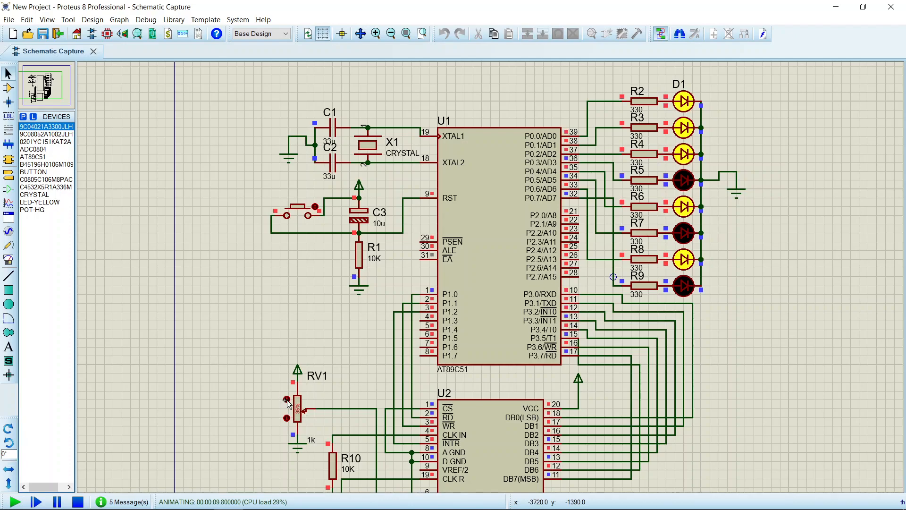
click(287, 401)
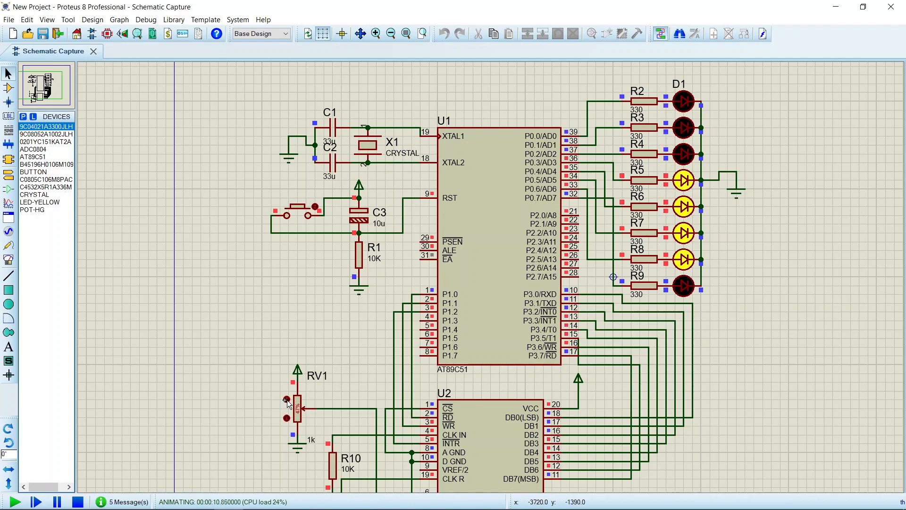
click(287, 401)
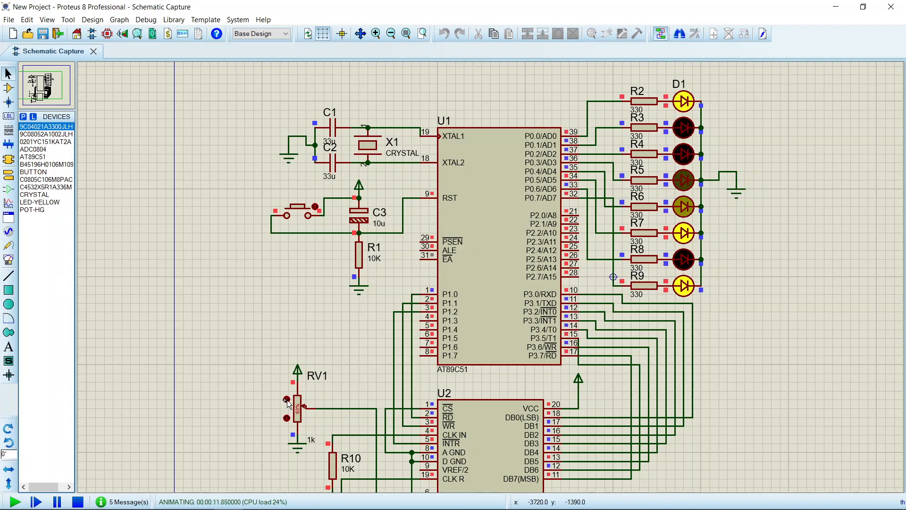
click(287, 401)
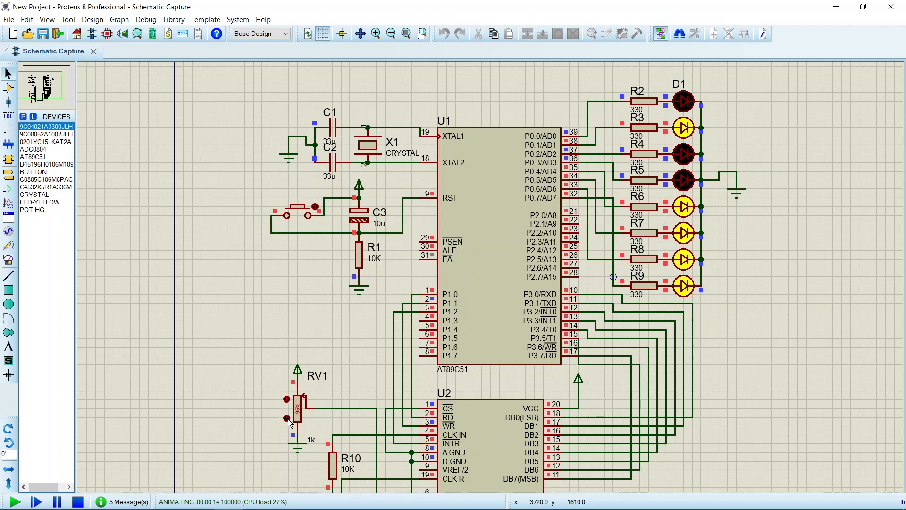
Lower potentiometer RV1's wiper in stages to near its lower end while the simulation runs, and raise it slightly to 7%
click(287, 419)
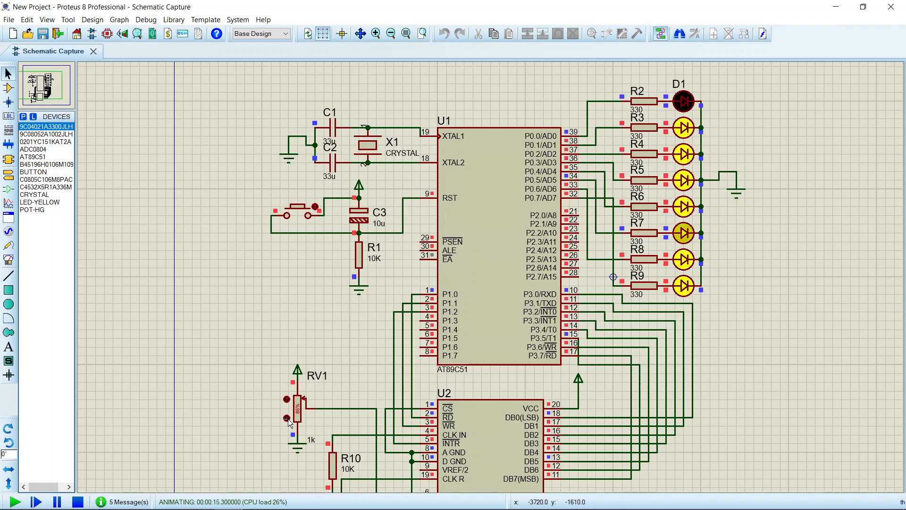
click(287, 418)
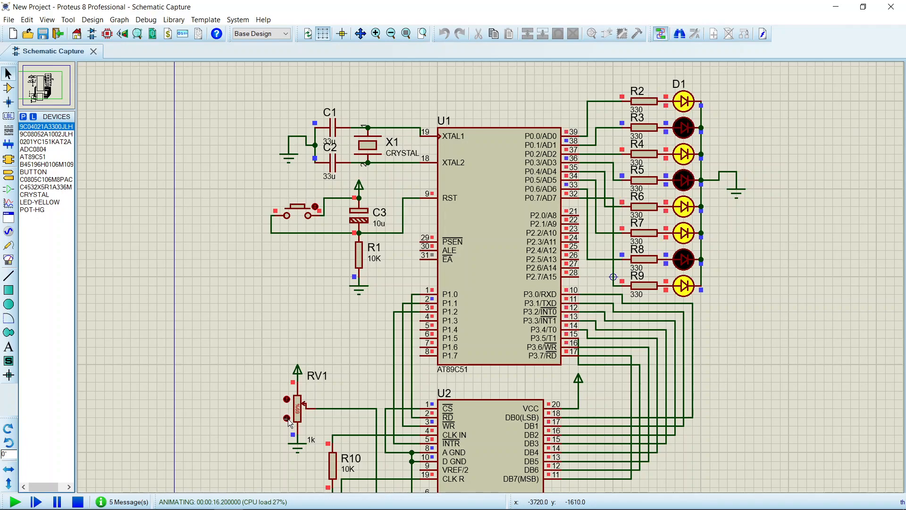
click(287, 419)
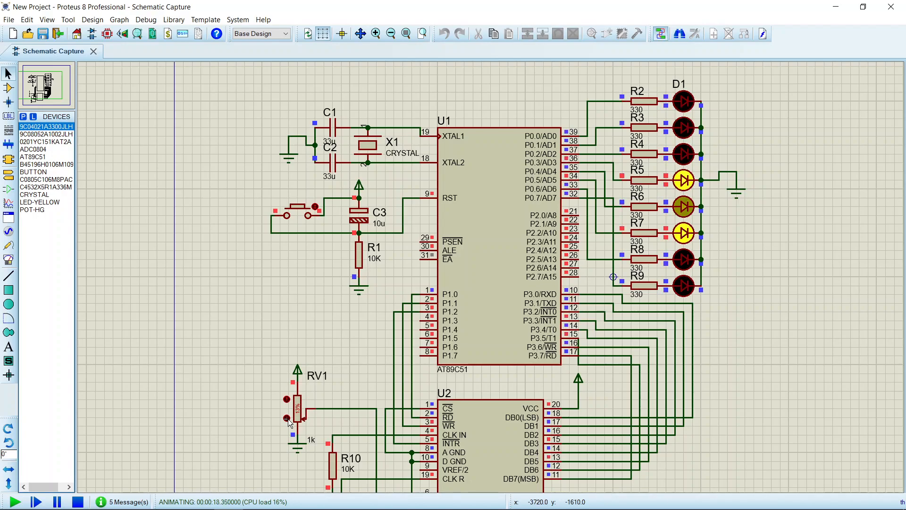
click(287, 418)
click(287, 418)
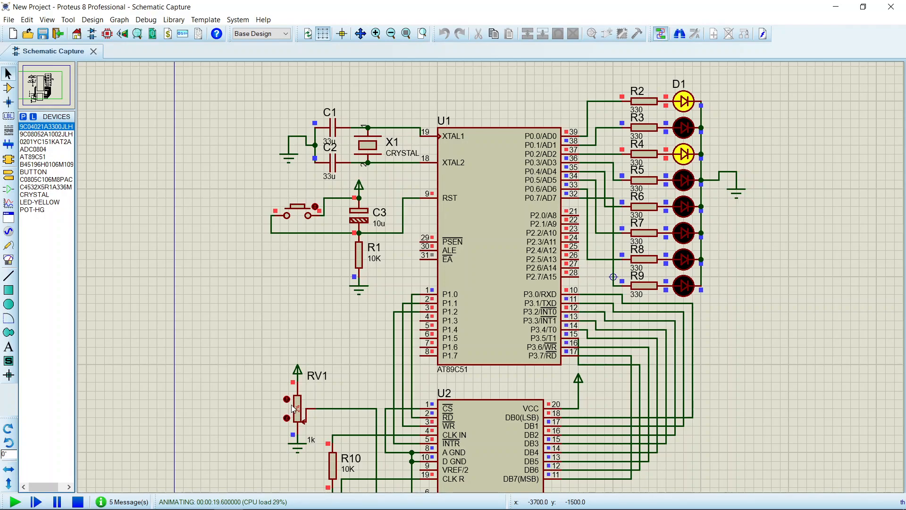
click(287, 399)
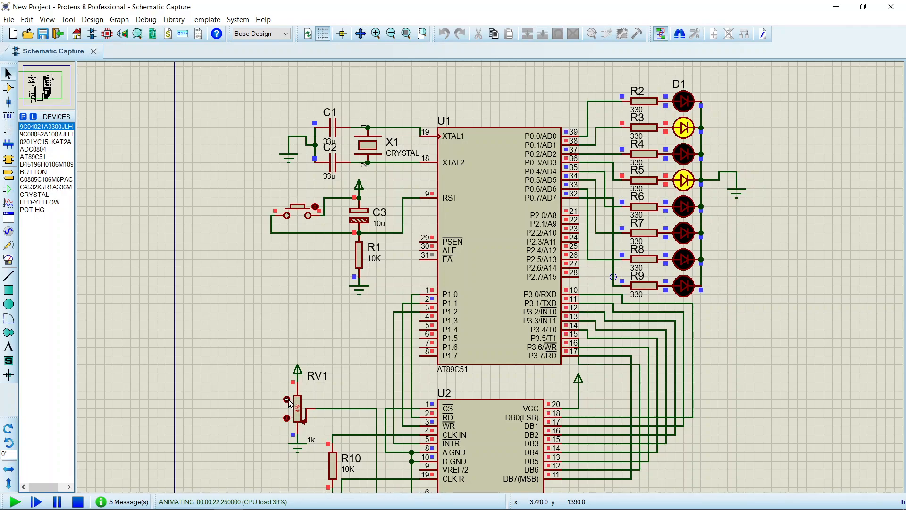
click(287, 399)
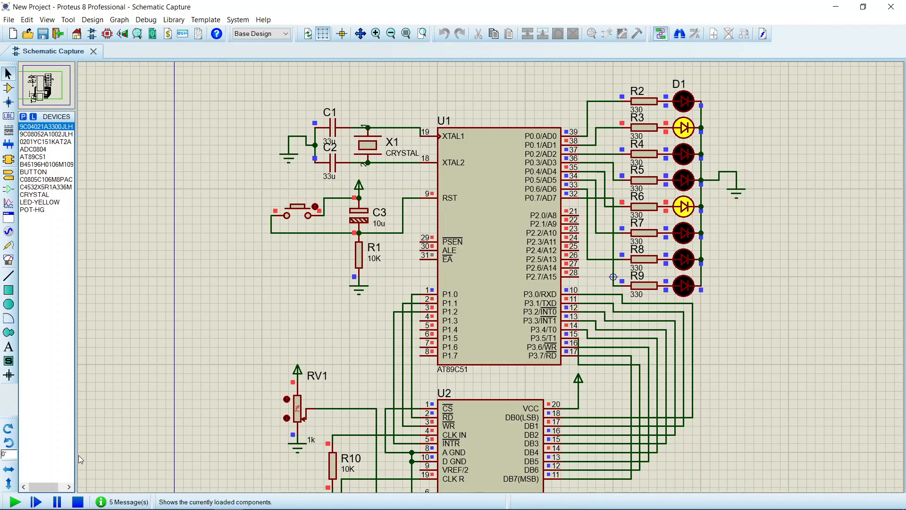
Stop the running simulation of the ADC0804 and AT89C51 circuit
click(78, 502)
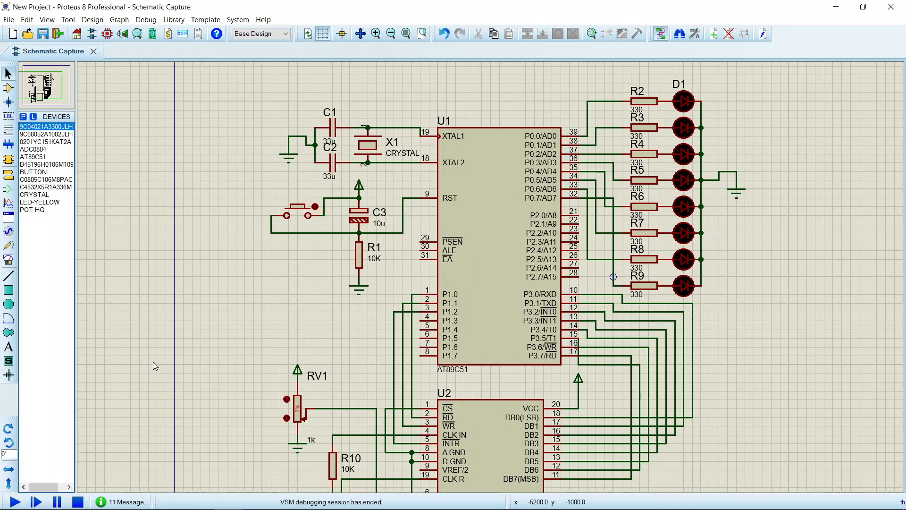
middle_click(252, 302)
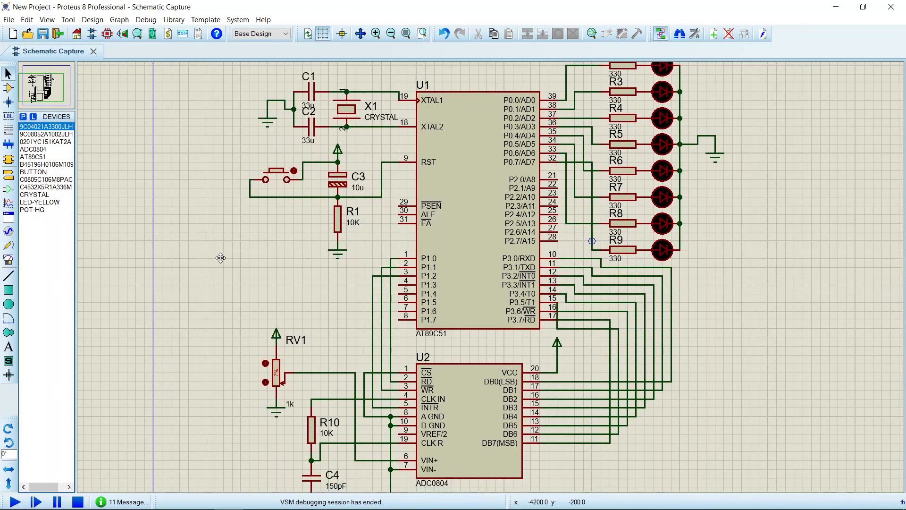
click(218, 256)
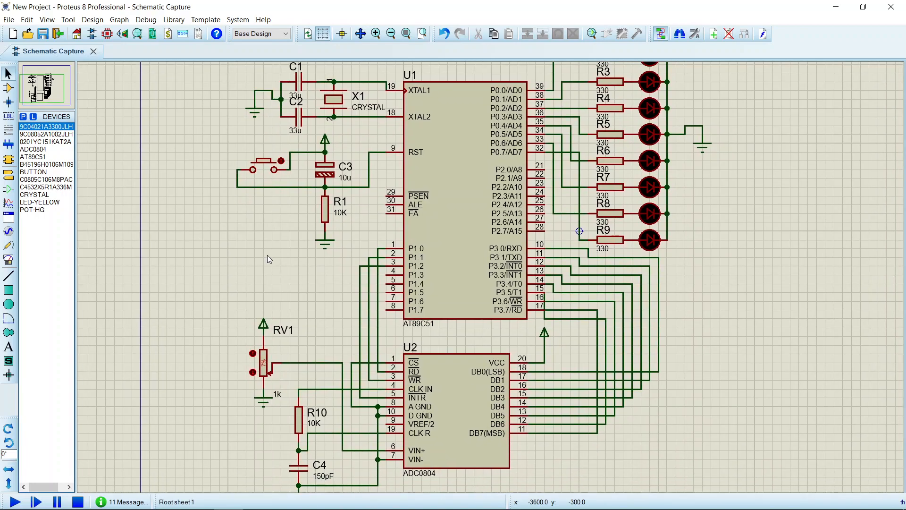